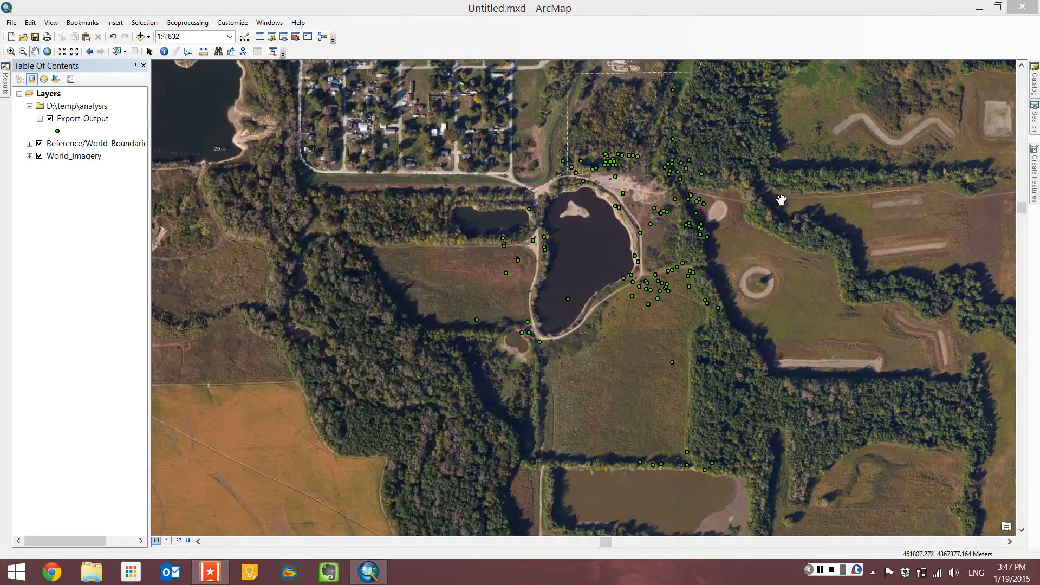
Open the Editor toolbar, move it over the map, and start an editing session.
{"action": "right_click", "coordinate": [459, 54]}
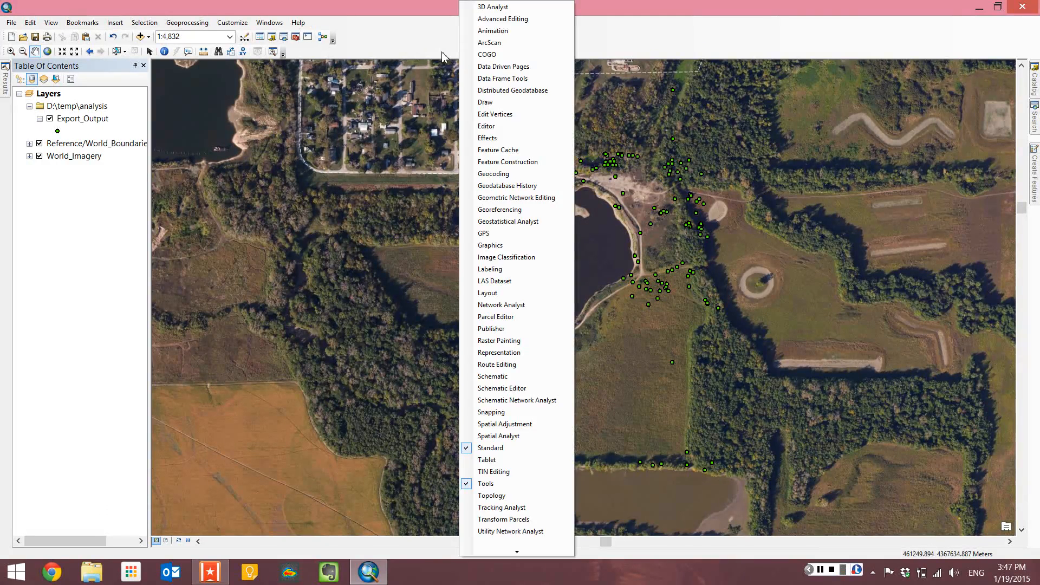
{"action": "left_click", "coordinate": [473, 126]}
{"action": "left_click_drag", "start_coordinate": [201, 68], "coordinate": [218, 91]}
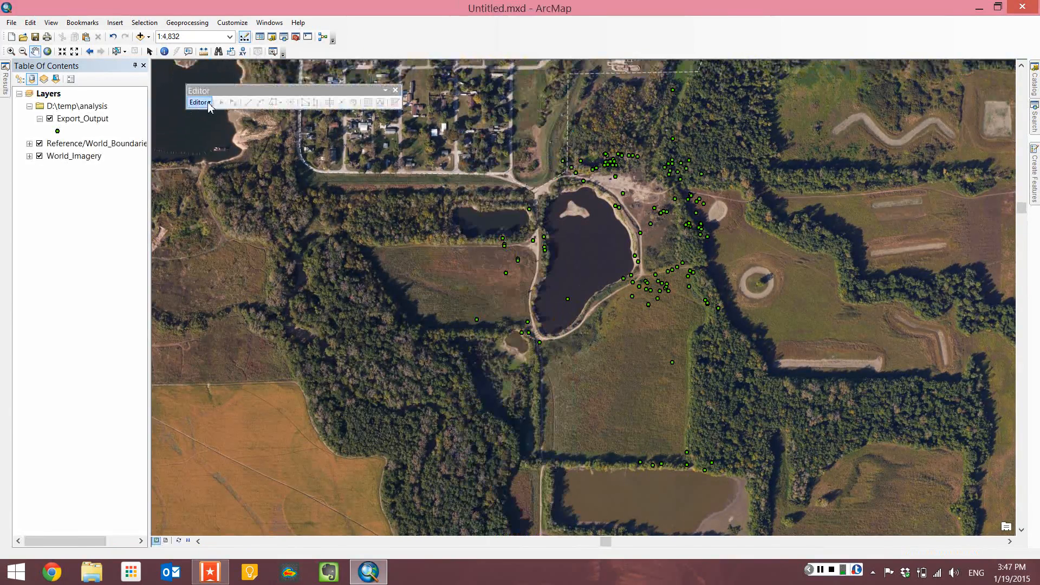
{"action": "left_click", "coordinate": [208, 103]}
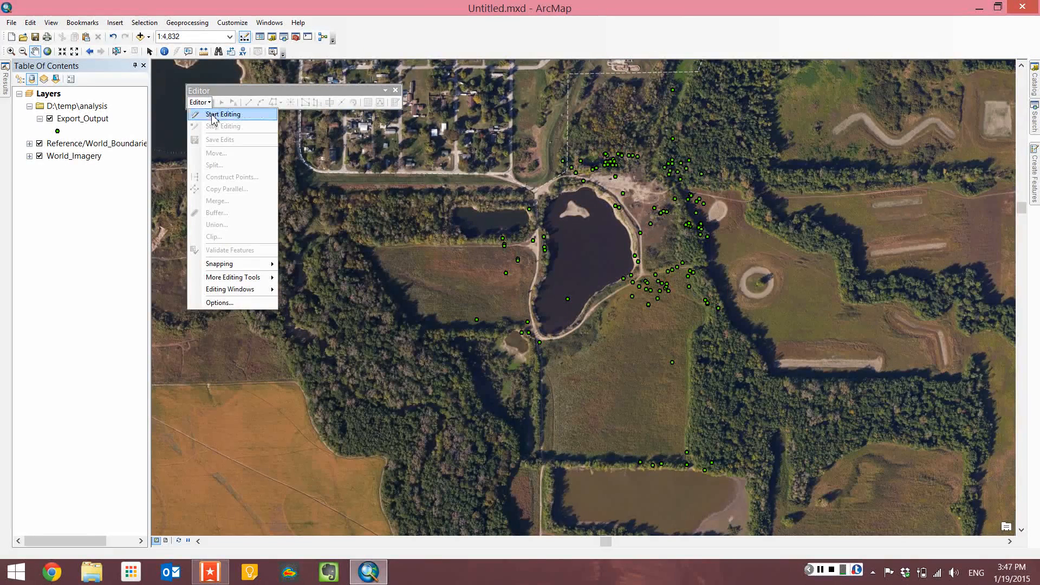
{"action": "left_click", "coordinate": [213, 115]}
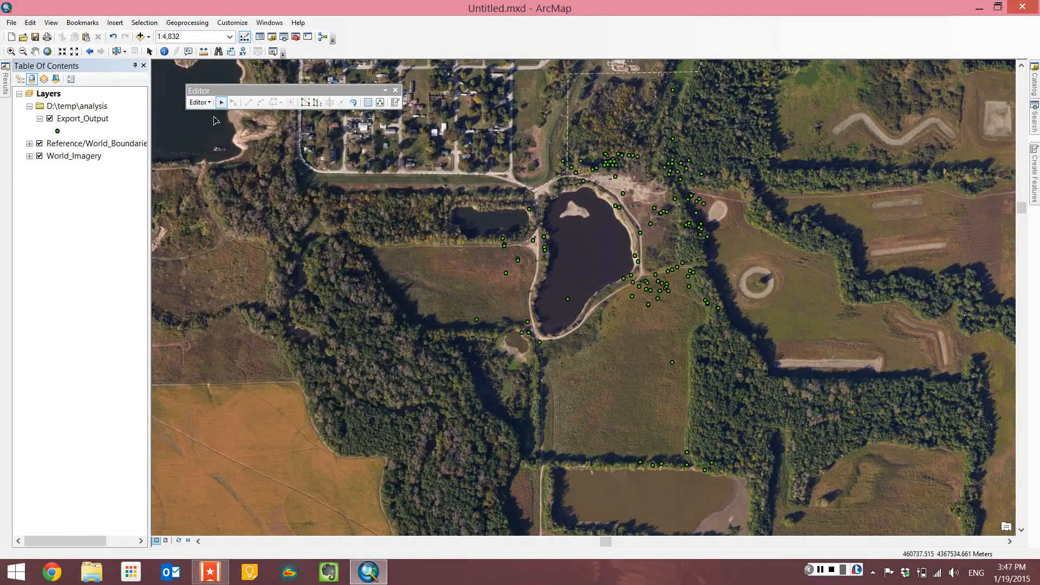
Select the sample point between the small pond and the large pond's north end and delete it.
{"action": "left_click", "coordinate": [222, 104]}
{"action": "left_click", "coordinate": [530, 210]}
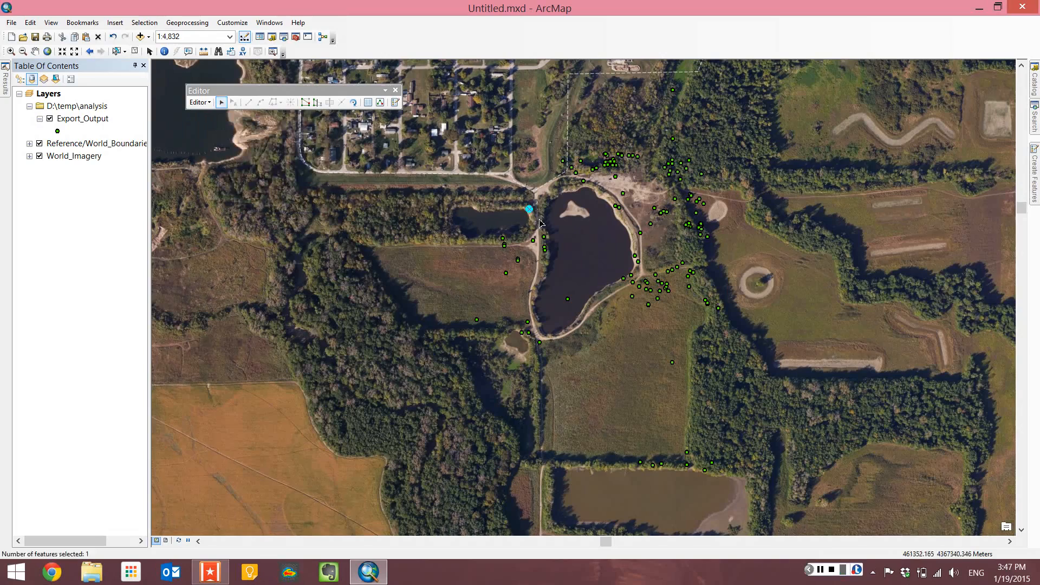
{"action": "key", "text": "Delete"}
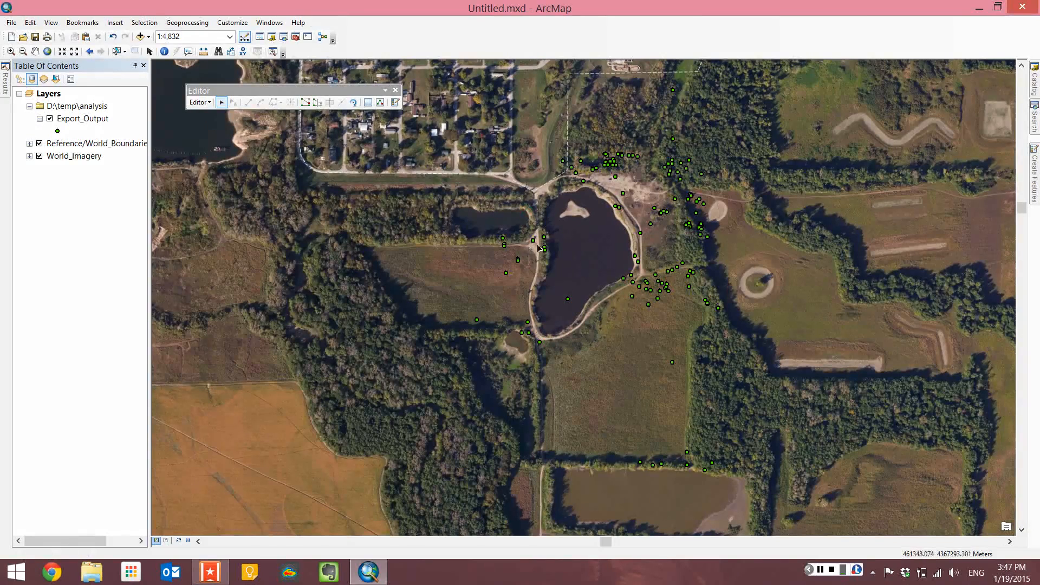
Try moving the point on the large pond's west shore southward, undoing, redoing and undoing the move.
{"action": "left_click", "coordinate": [534, 241]}
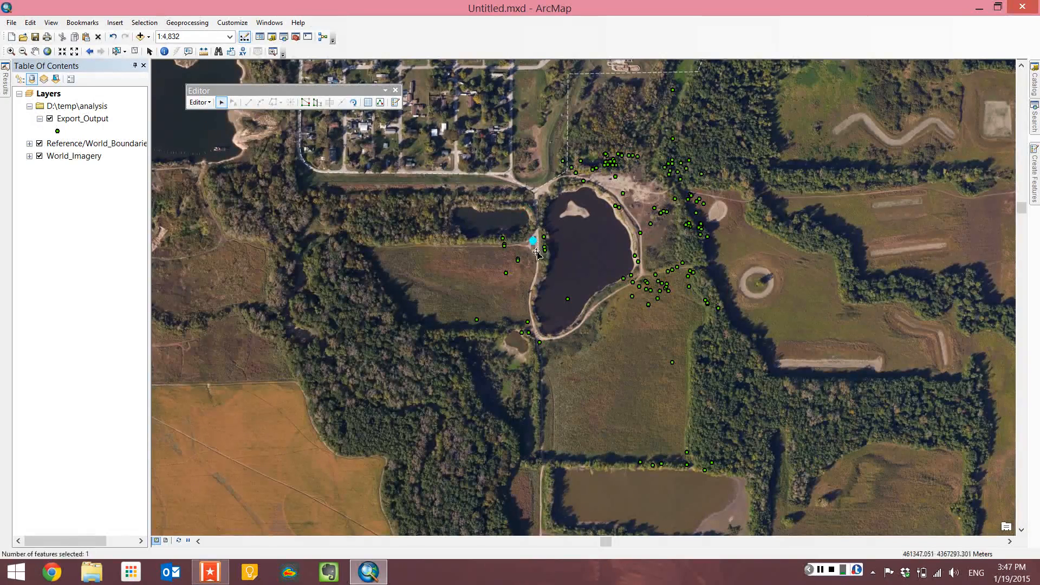
{"action": "left_click_drag", "start_coordinate": [537, 264], "coordinate": [541, 290]}
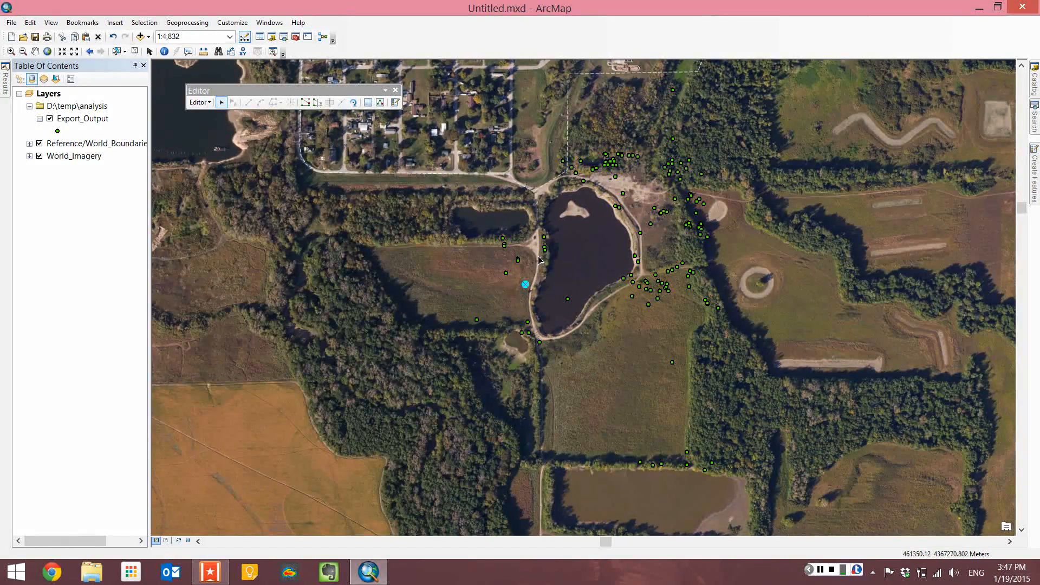
{"action": "key", "text": "ctrl+z"}
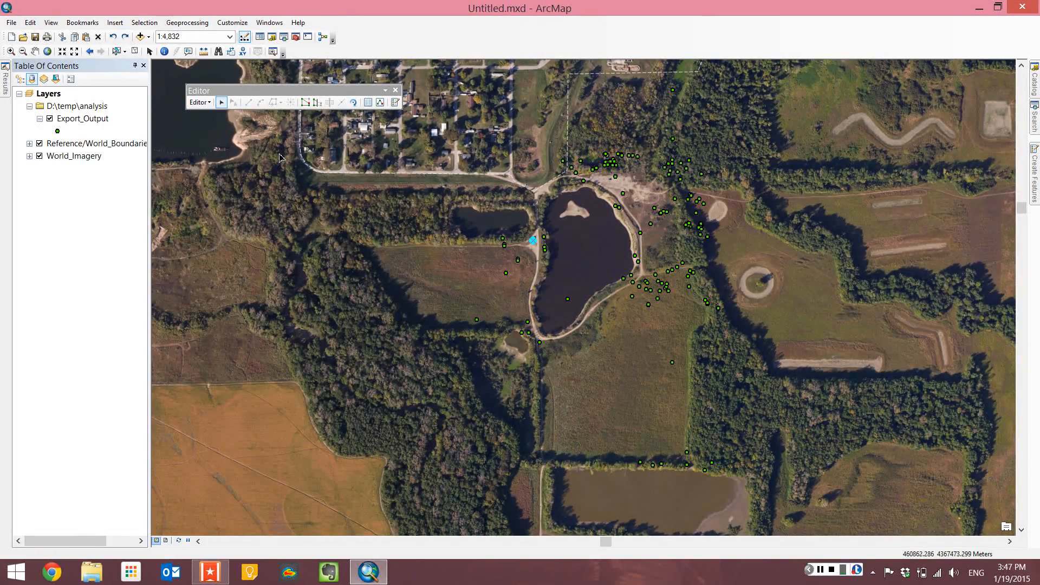
{"action": "left_click", "coordinate": [30, 22]}
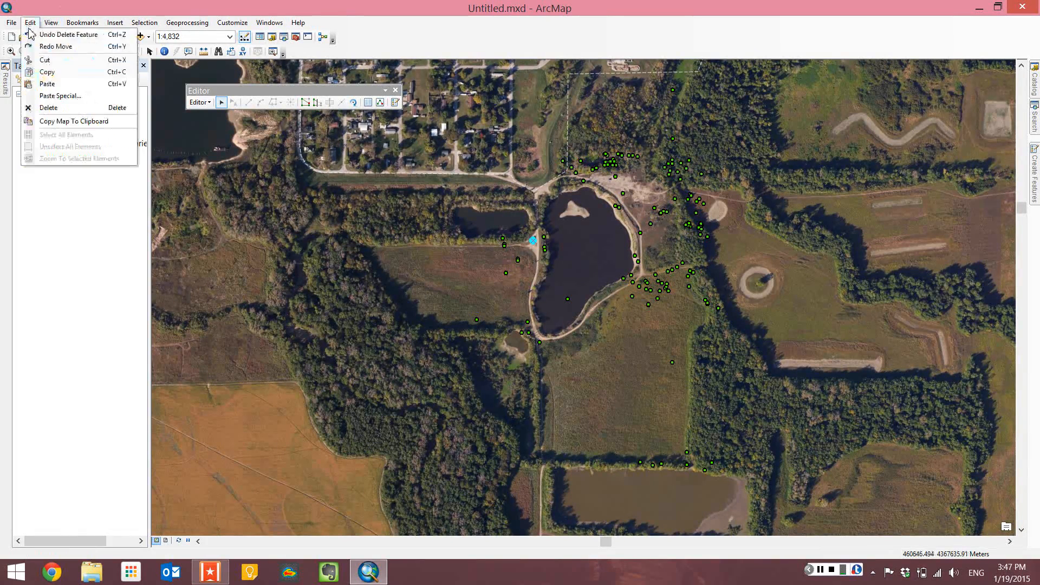
{"action": "left_click", "coordinate": [48, 47]}
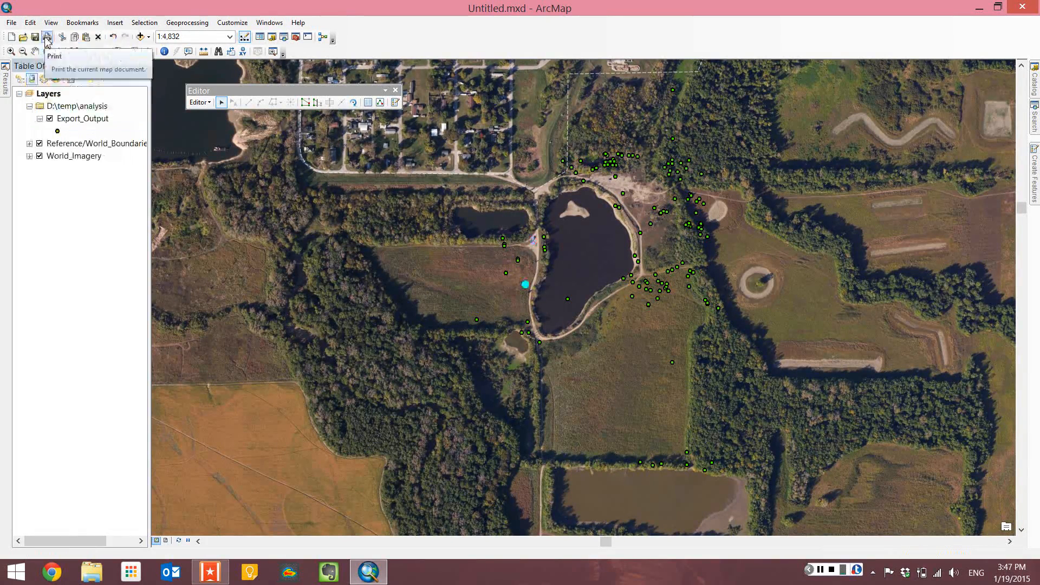
{"action": "key", "text": "ctrl+z"}
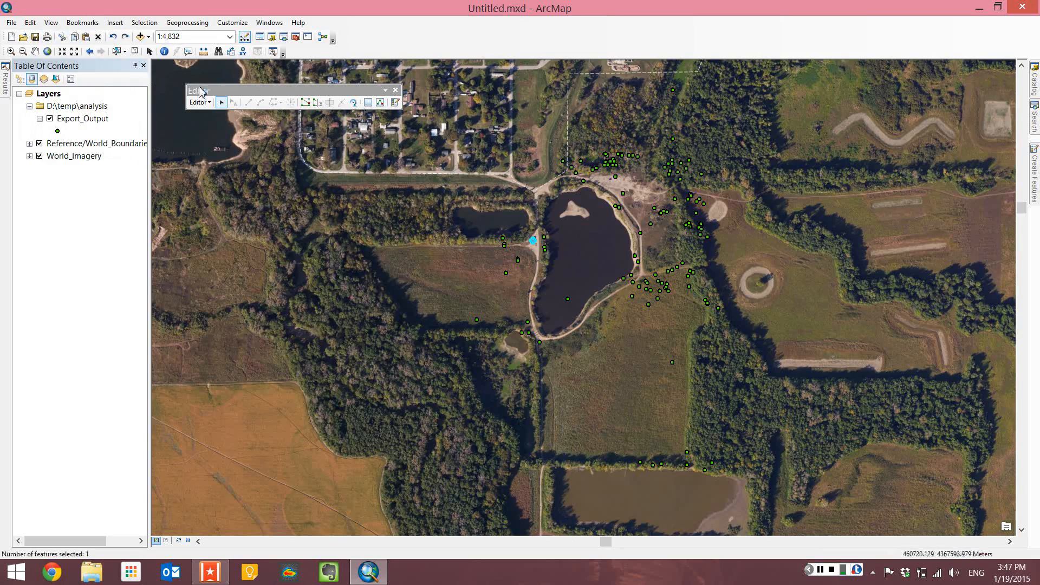
Open Export_Output's attribute table, set the Nitrogen value of FID 5 to H, and close the table.
{"action": "right_click", "coordinate": [83, 118]}
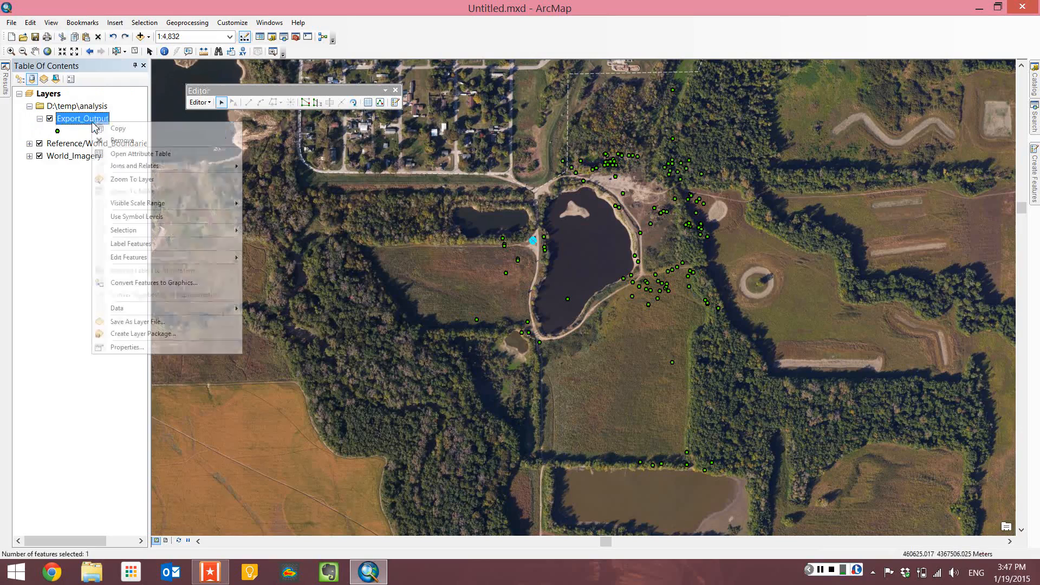
{"action": "left_click", "coordinate": [132, 155]}
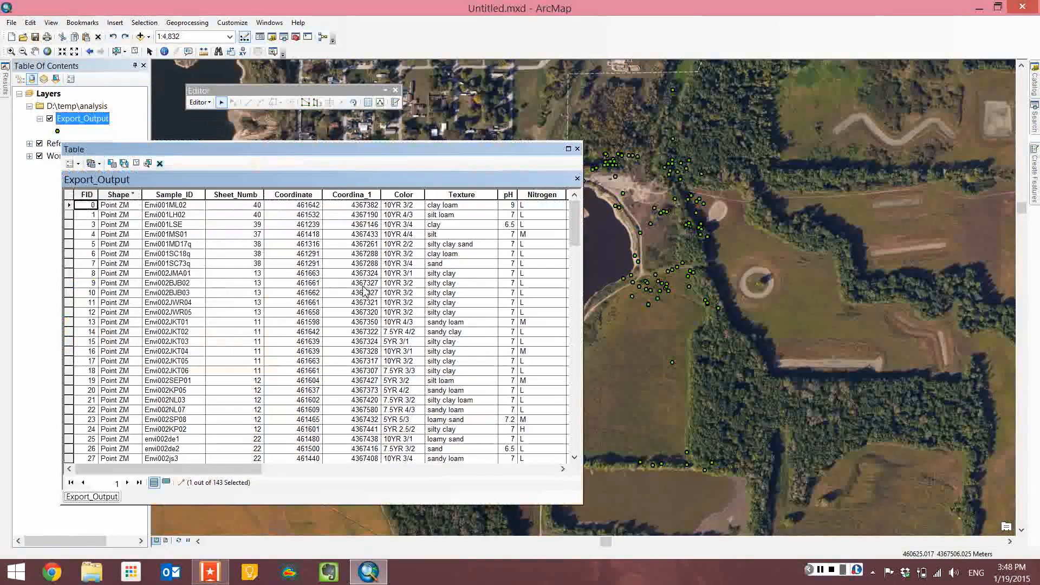
{"action": "double_click", "coordinate": [267, 234]}
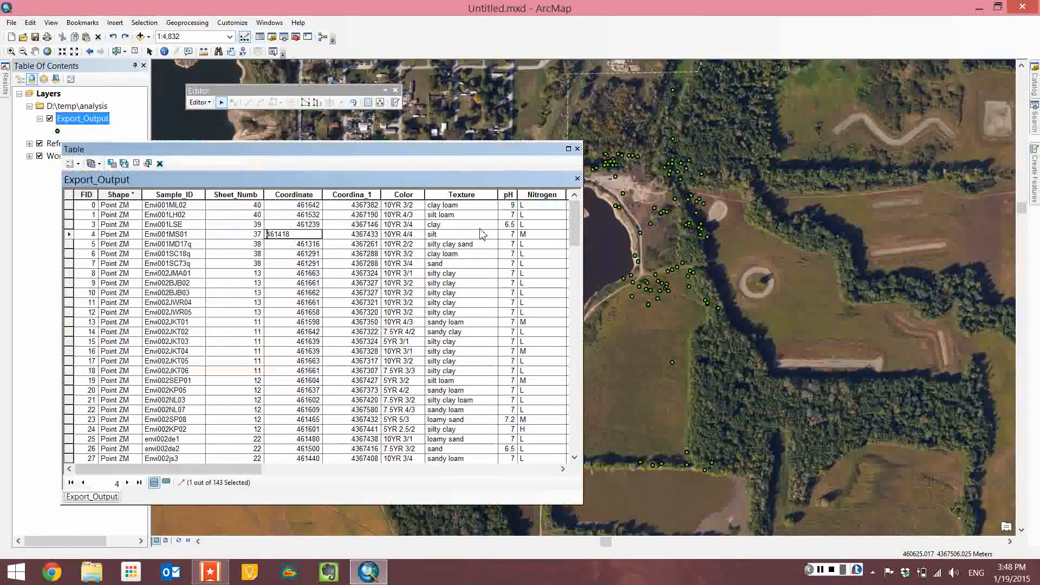
{"action": "double_click", "coordinate": [514, 244]}
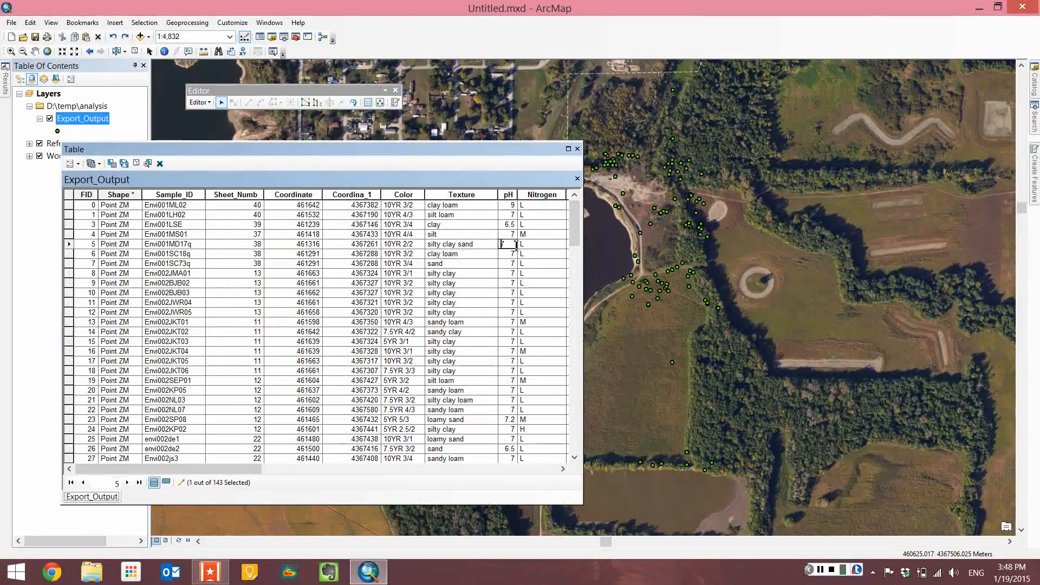
{"action": "left_click", "coordinate": [529, 245]}
{"action": "type", "text": "H"}
{"action": "key", "text": "Return"}
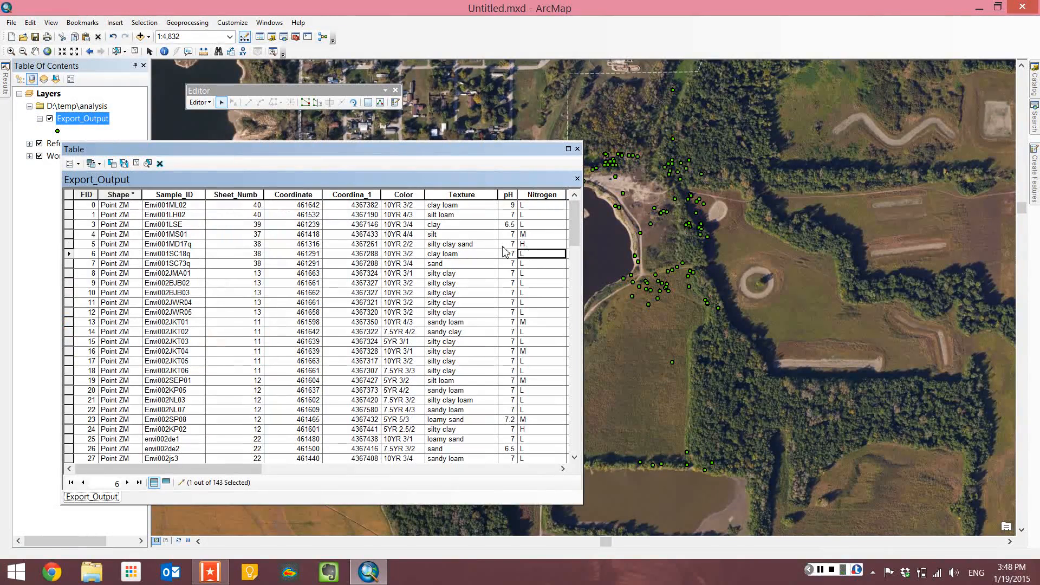
{"action": "left_click", "coordinate": [578, 149]}
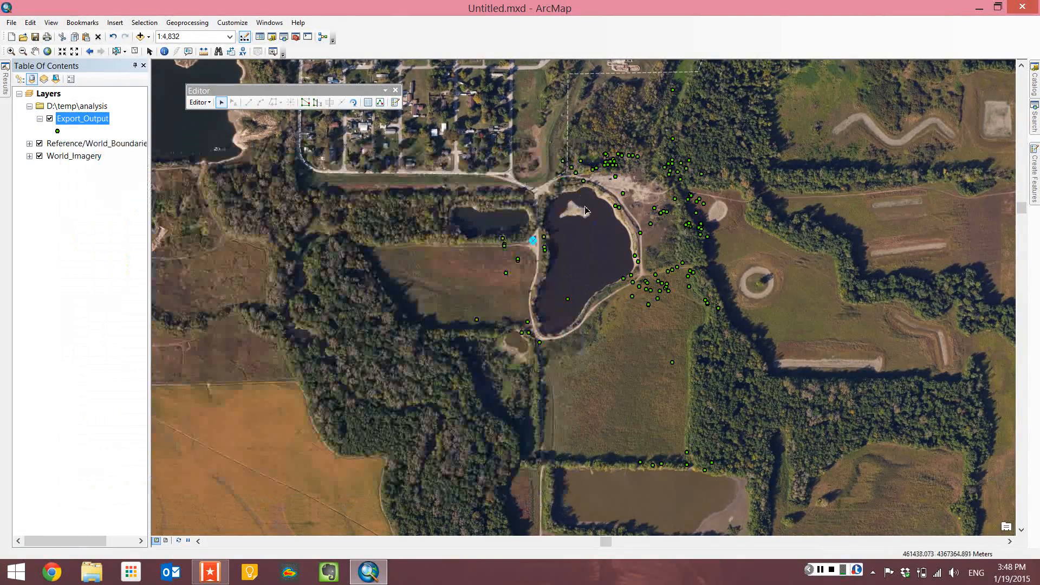
Add a new Export_Output point in the field southeast of the large pond.
{"action": "left_click", "coordinate": [1035, 161]}
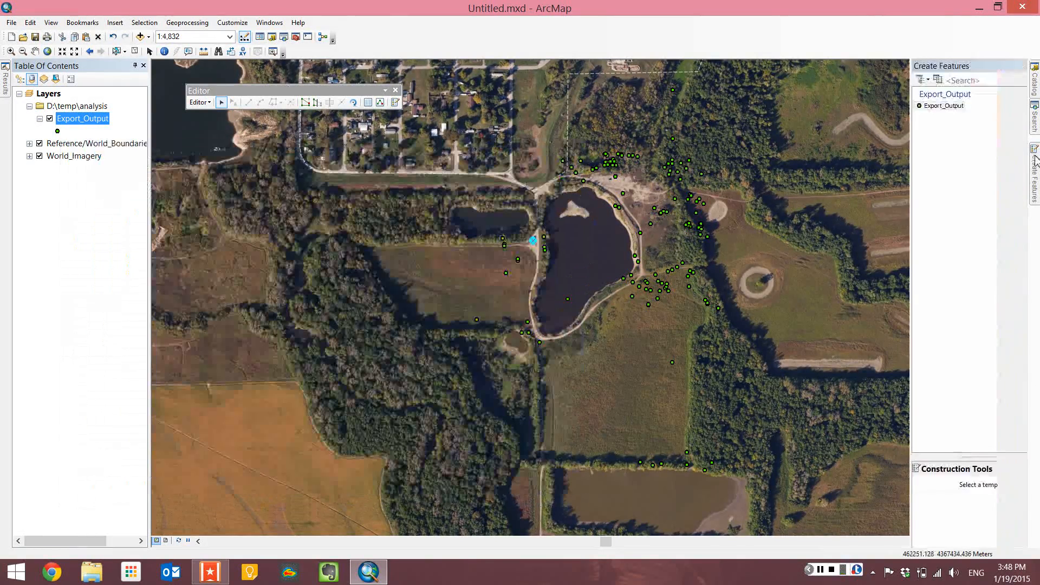
{"action": "left_click", "coordinate": [395, 103]}
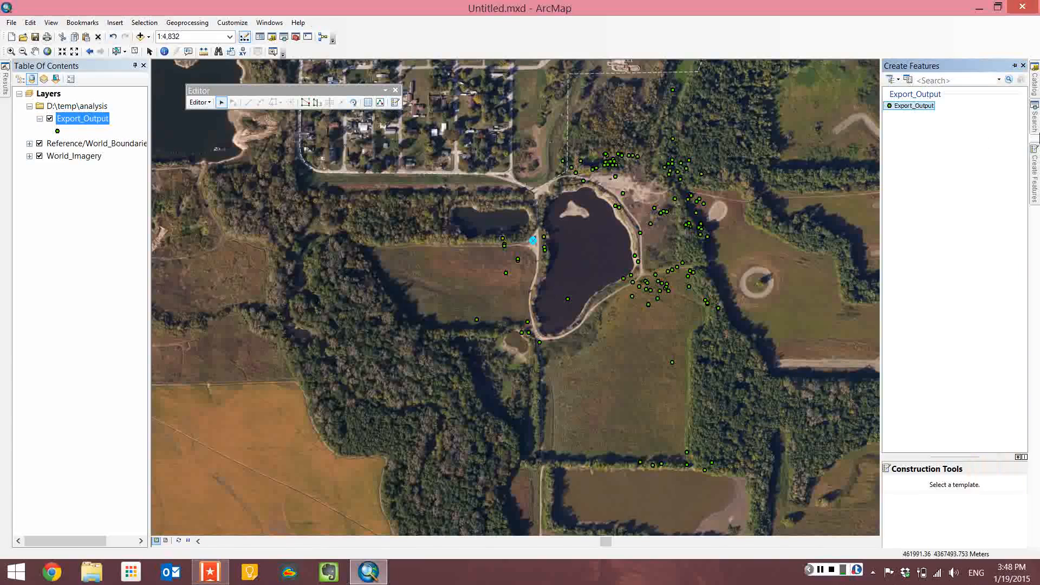
{"action": "left_click", "coordinate": [904, 106]}
{"action": "left_click", "coordinate": [533, 240]}
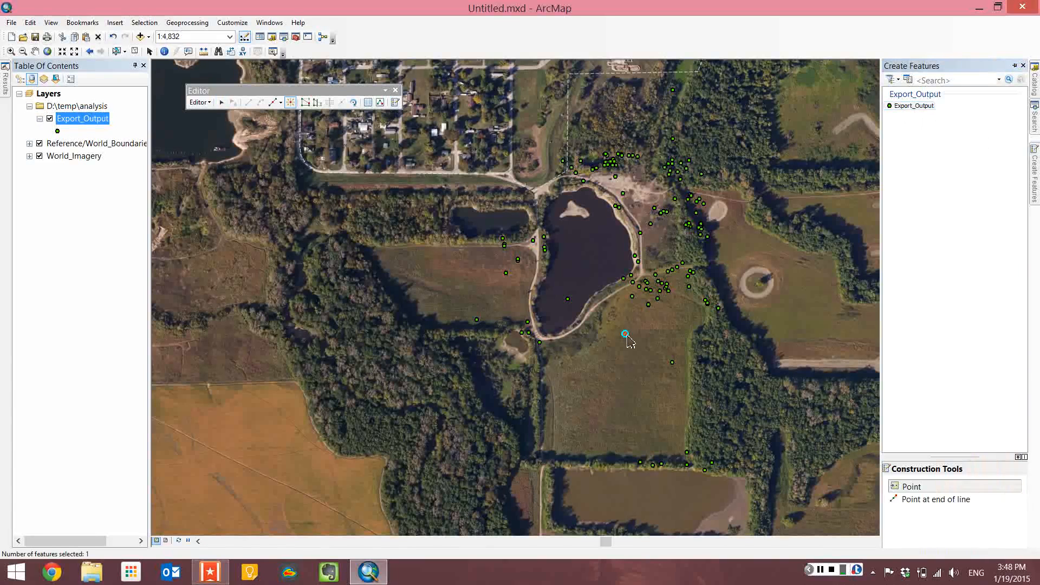
Open the new point's attributes and set its Ca value to 100000.
{"action": "left_click", "coordinate": [380, 102]}
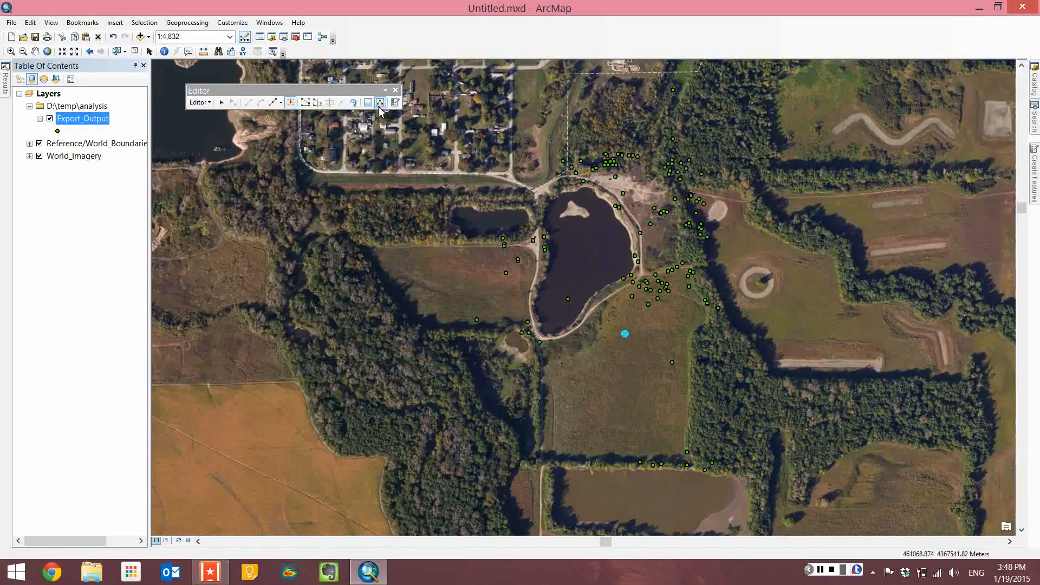
{"action": "left_click", "coordinate": [368, 103]}
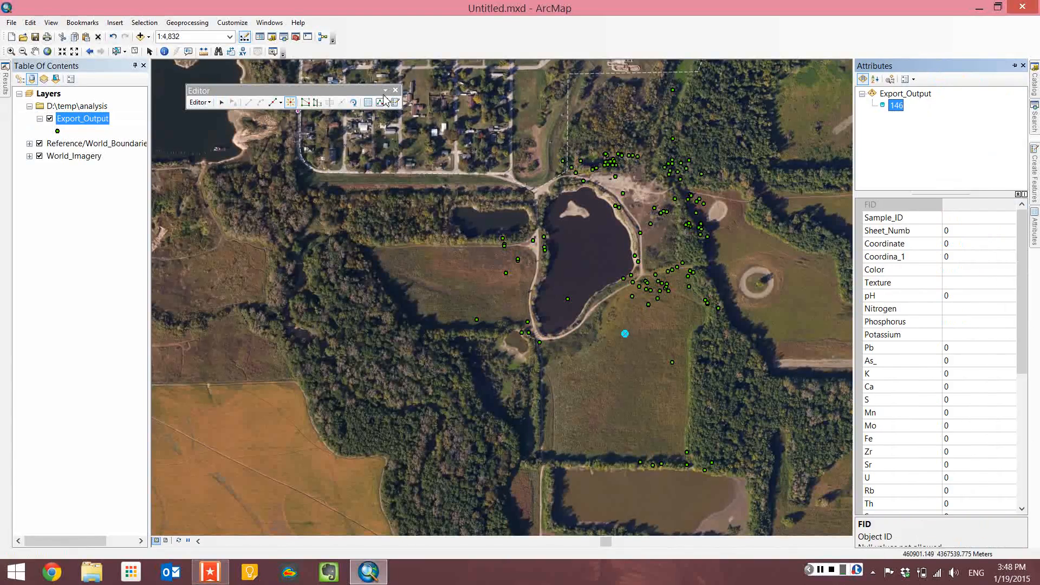
{"action": "left_click", "coordinate": [975, 390]}
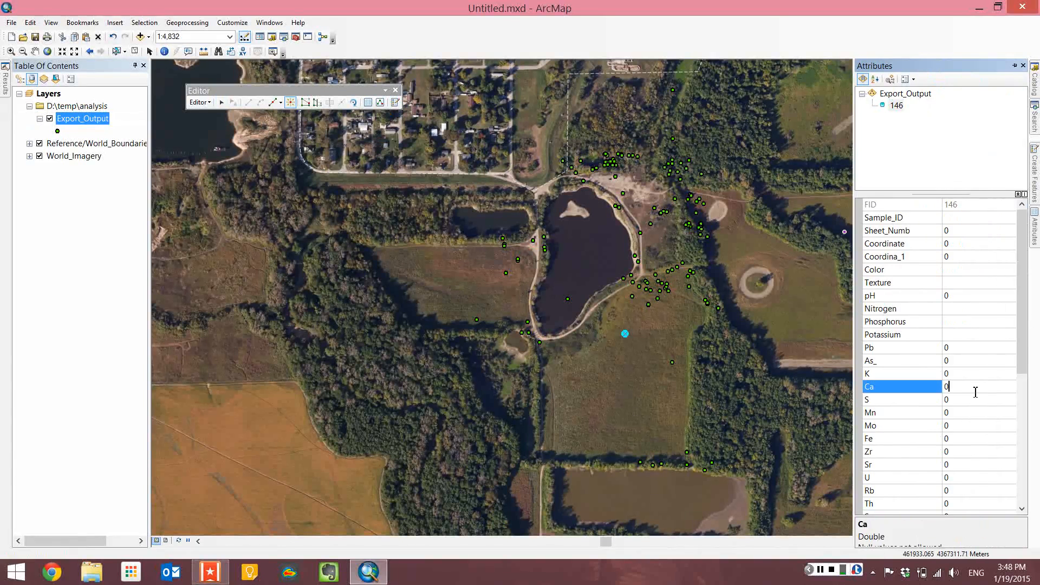
{"action": "key", "text": "BackSpace"}
{"action": "type", "text": "100000"}
{"action": "key", "text": "Return"}
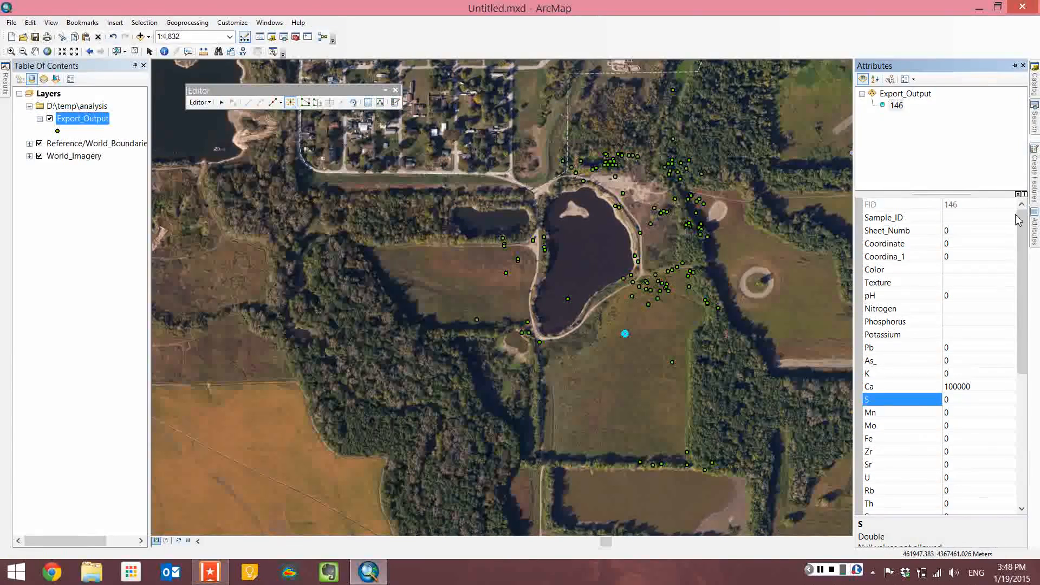
{"action": "left_click", "coordinate": [1034, 177]}
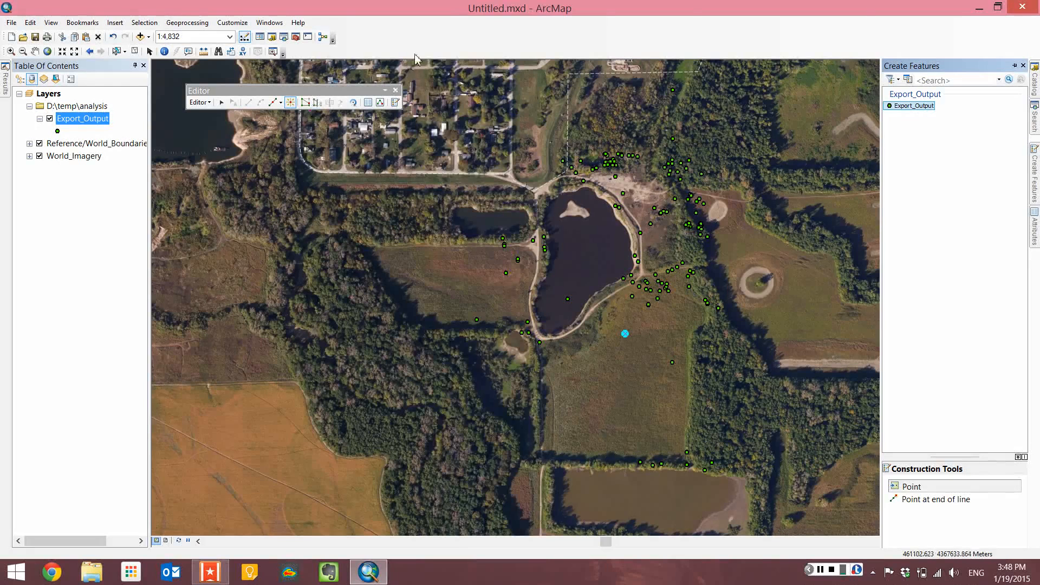
{"action": "right_click", "coordinate": [431, 46]}
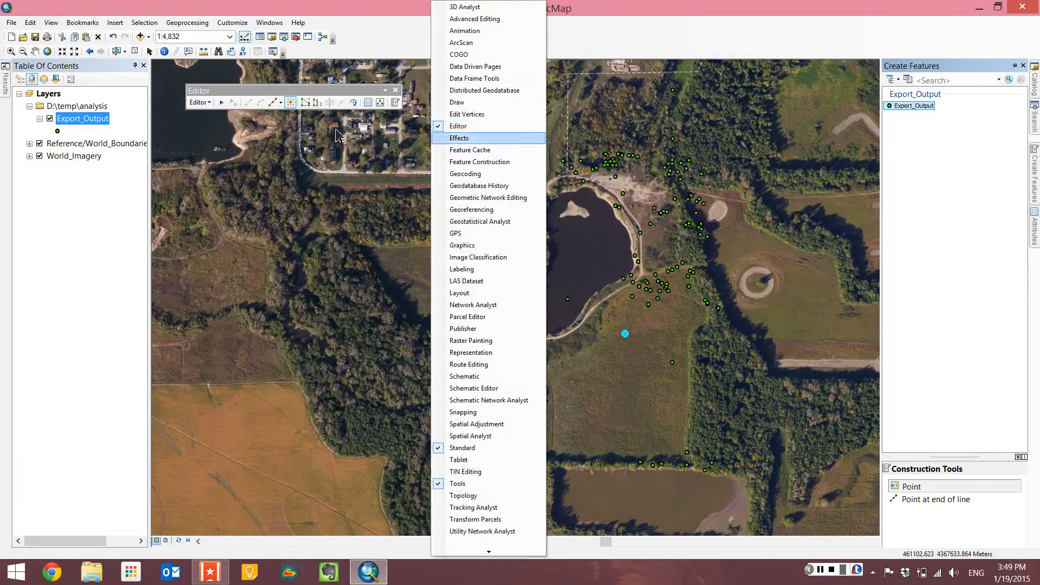
{"action": "left_click", "coordinate": [206, 104]}
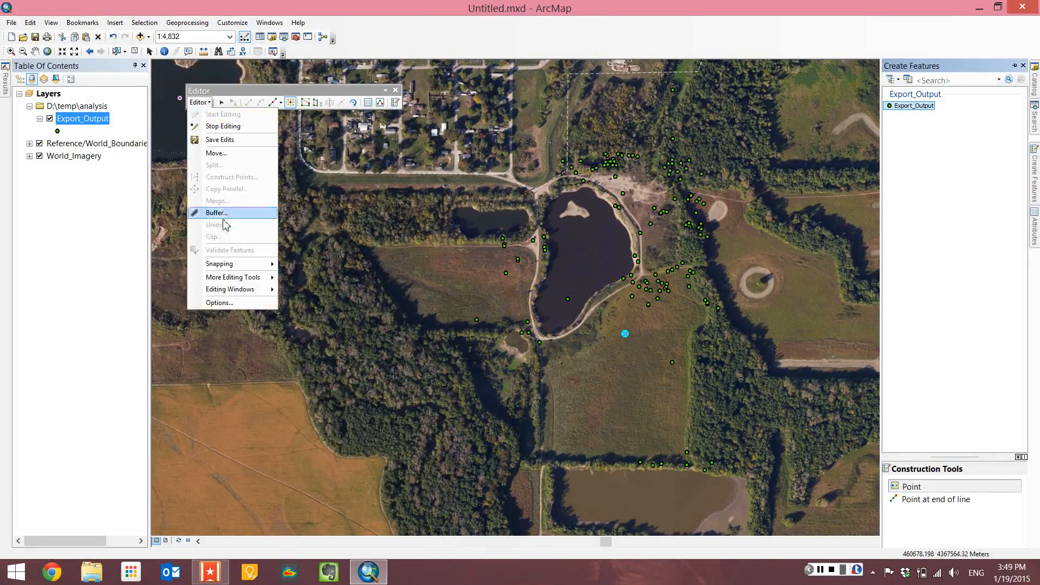
{"action": "mouse_move", "coordinate": [234, 265]}
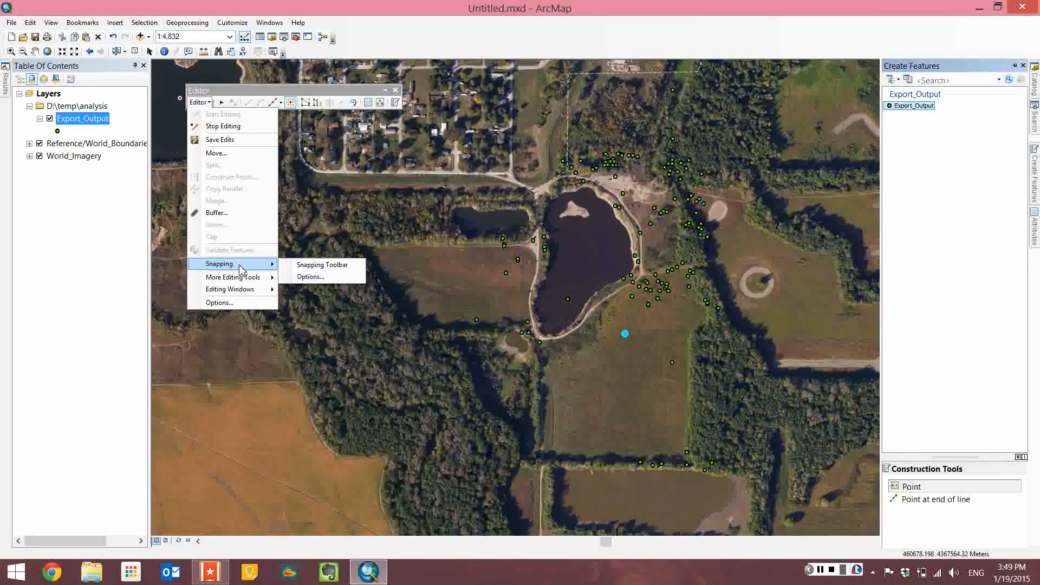
{"action": "left_click", "coordinate": [302, 111]}
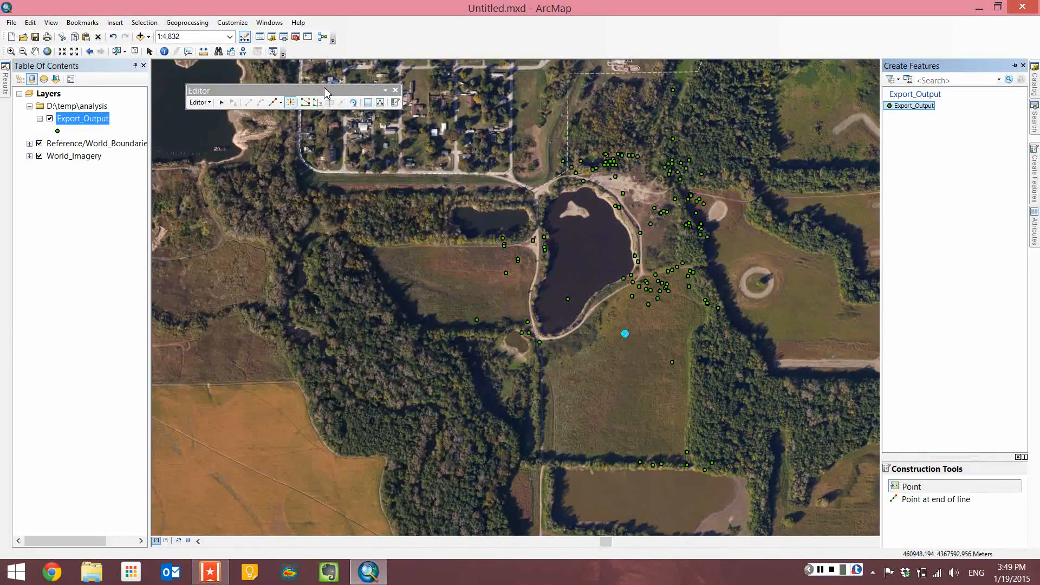
Stop editing and choose not to save the edits.
{"action": "left_click", "coordinate": [207, 106]}
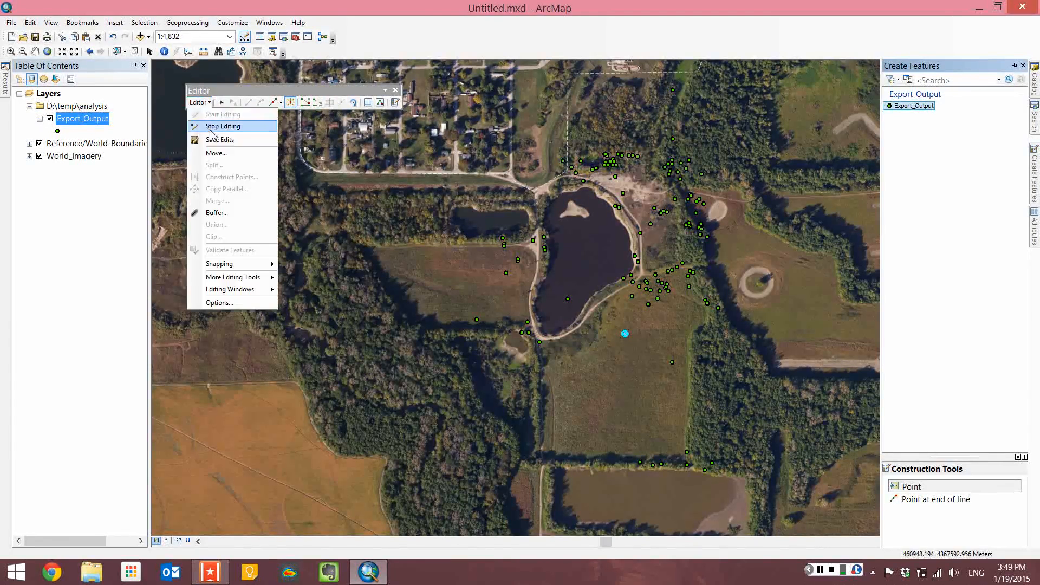
{"action": "left_click", "coordinate": [210, 128]}
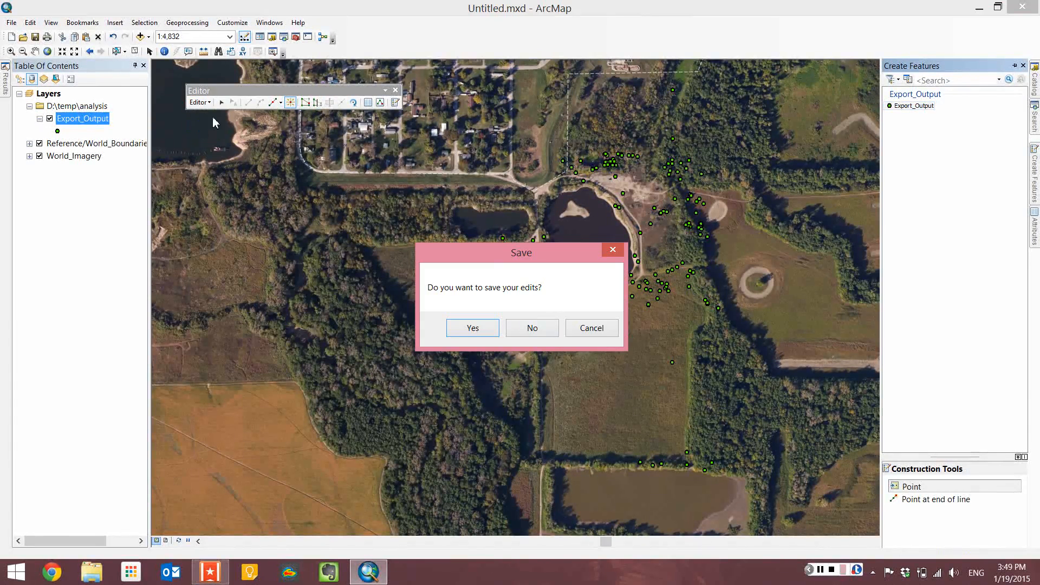
{"action": "left_click", "coordinate": [515, 332]}
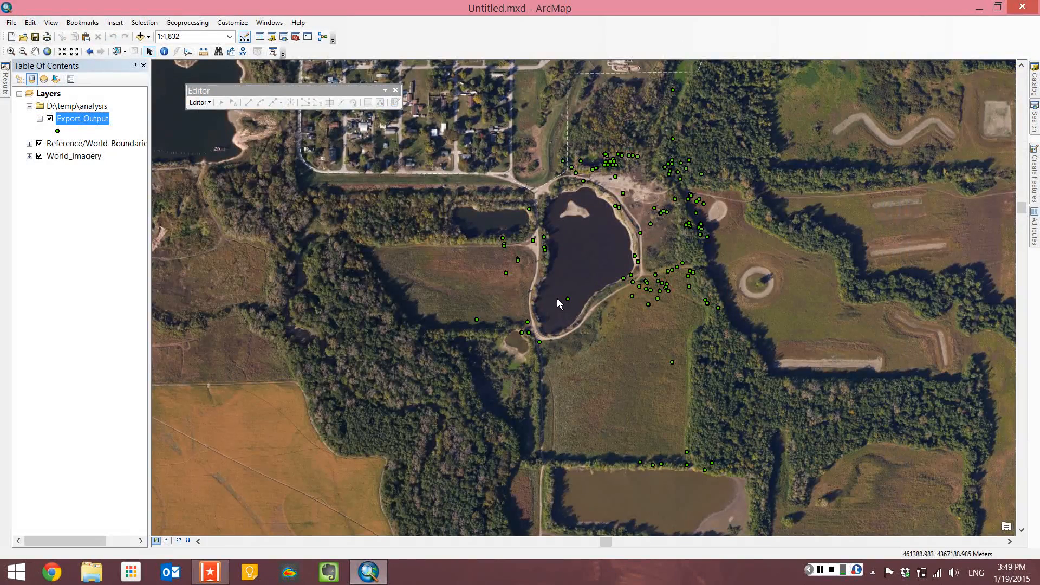
{"action": "left_click", "coordinate": [200, 102]}
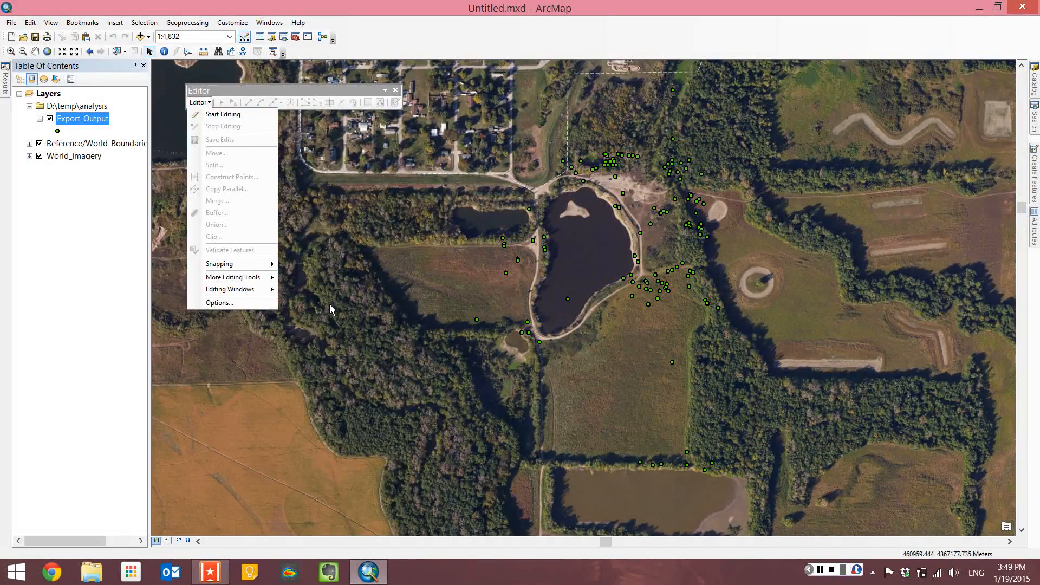
{"action": "left_click", "coordinate": [401, 293]}
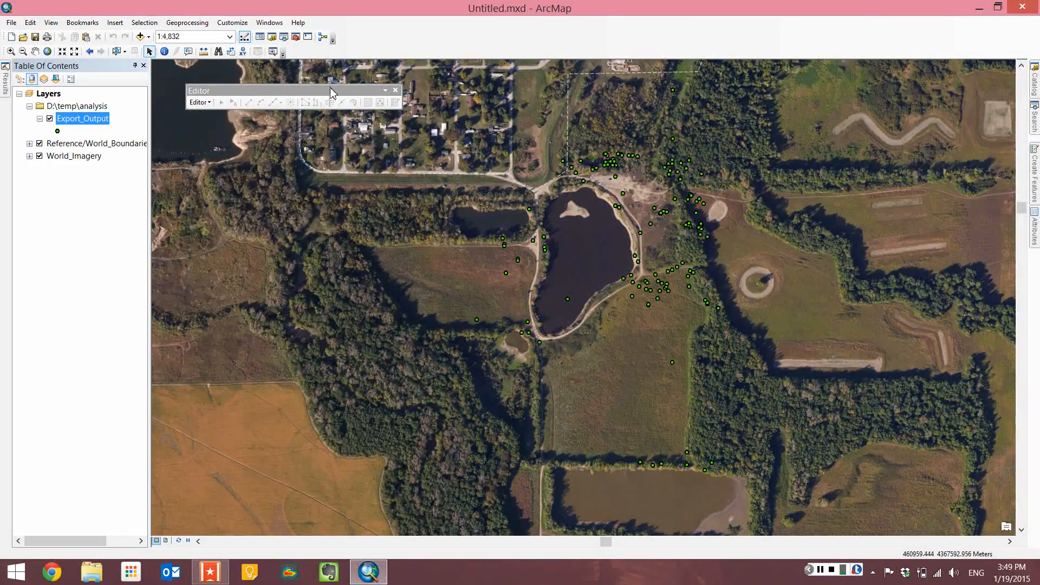